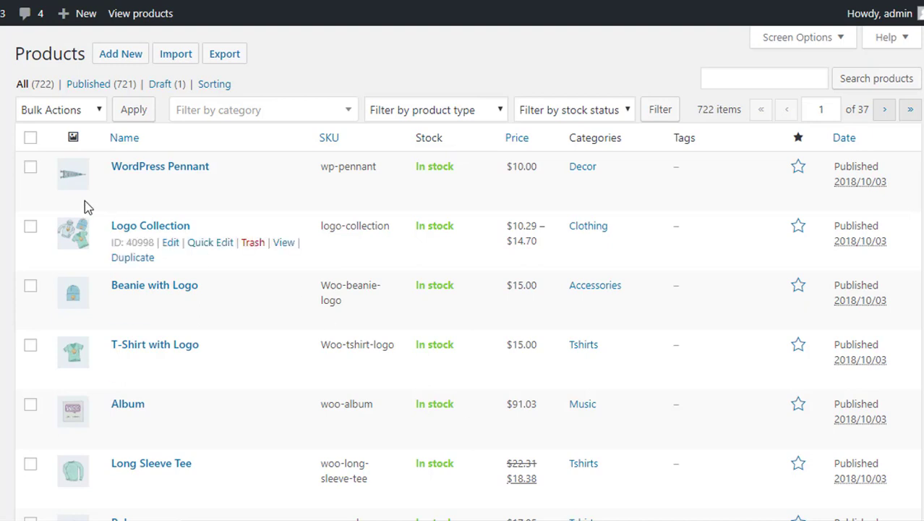
Select WordPress Pennant, Logo Collection, Beanie with Logo and T-Shirt with Logo, and open Bulk Edit.
left_click(31, 167)
left_click(31, 226)
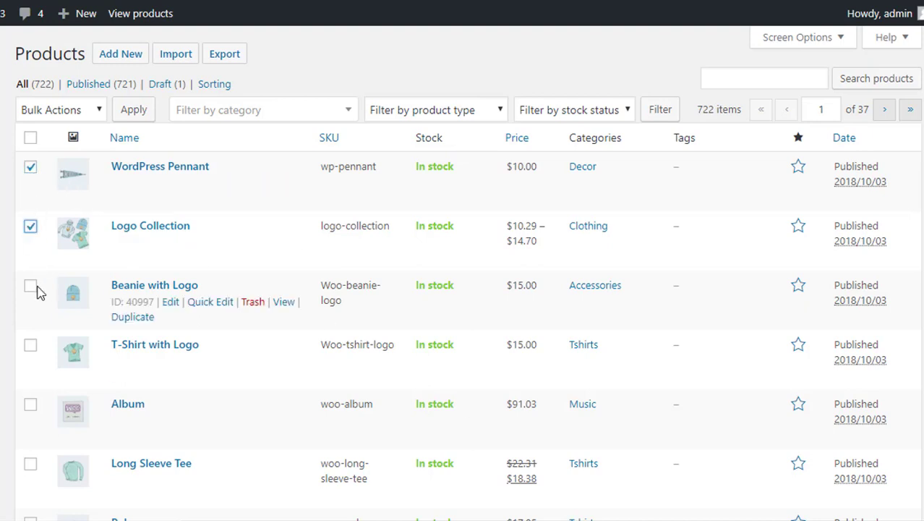
left_click(30, 286)
left_click(30, 345)
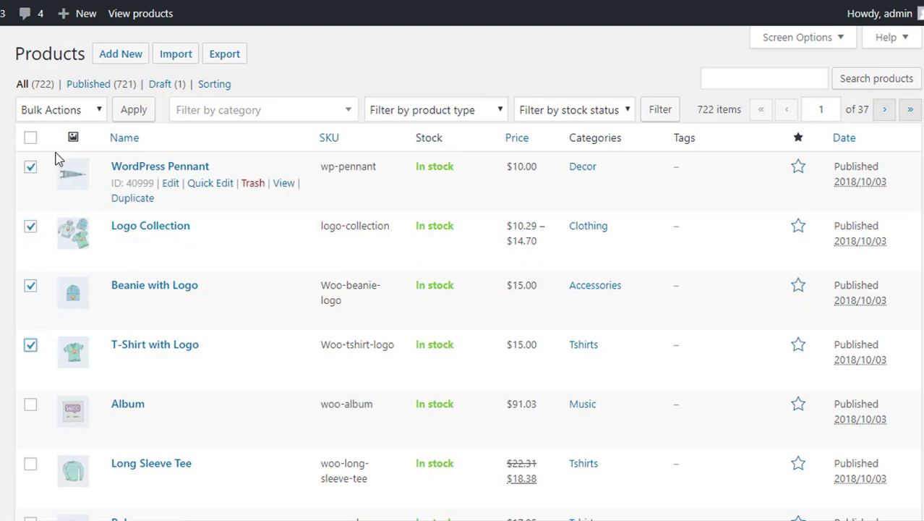
left_click(99, 116)
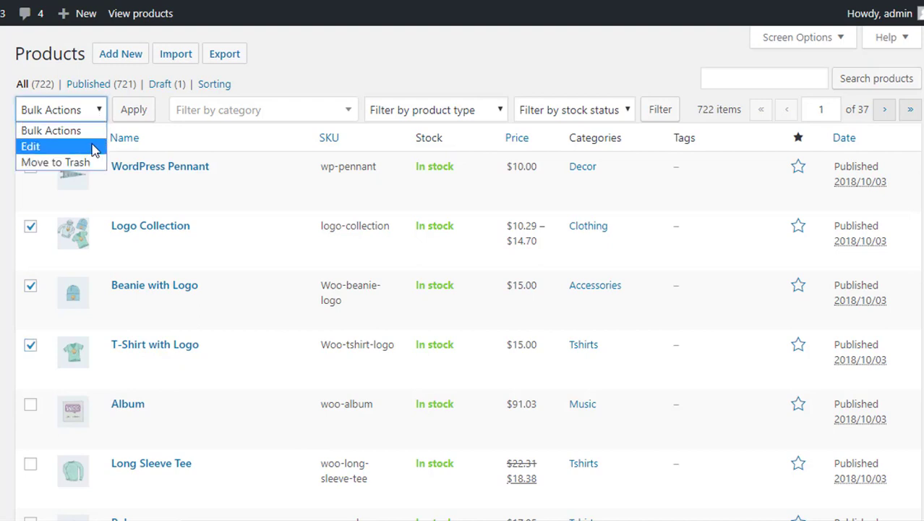
left_click(91, 149)
left_click(131, 117)
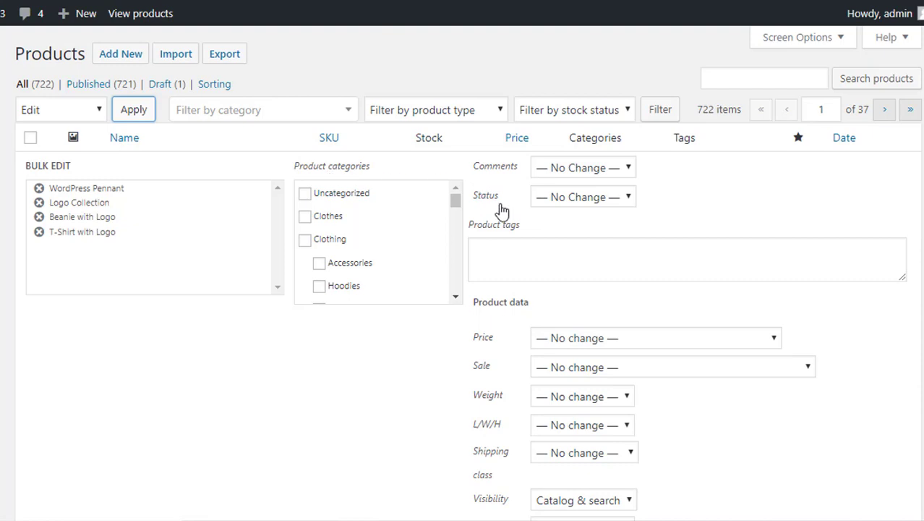
left_click(629, 171)
left_click(628, 203)
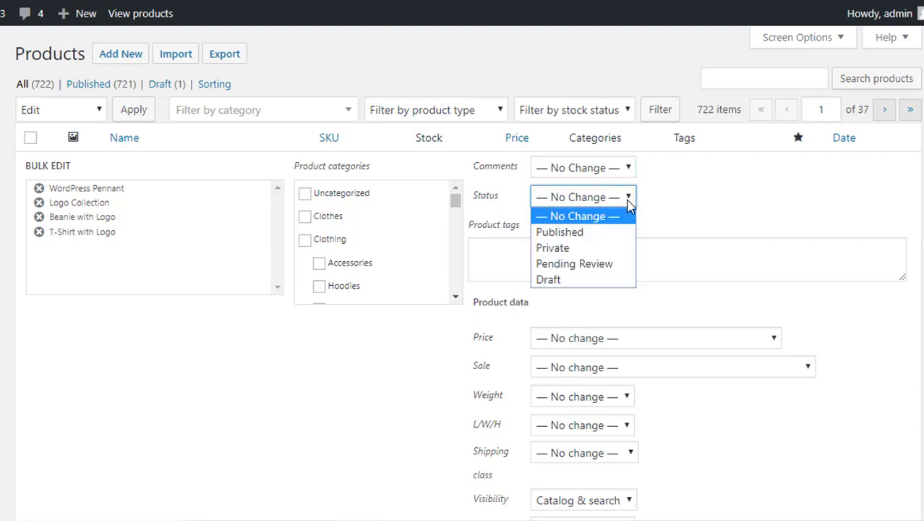
left_click(629, 203)
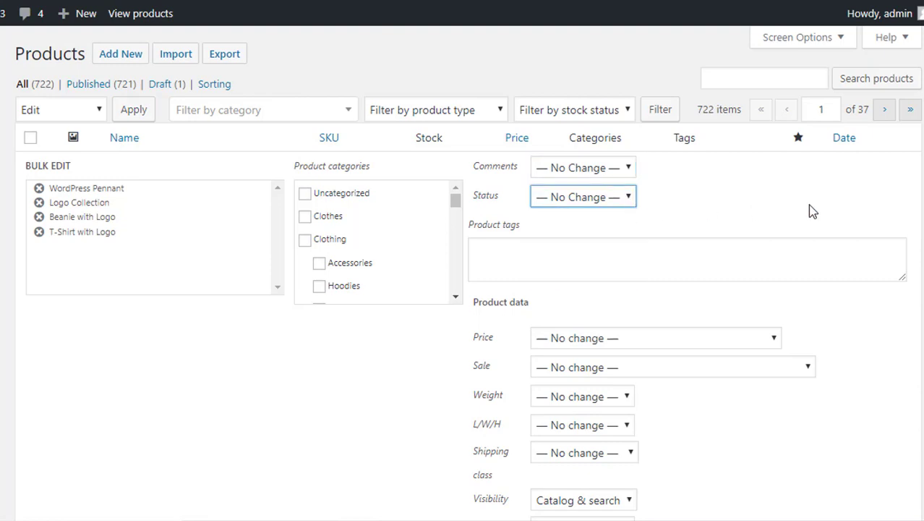
scroll(761, 149, "down", 4)
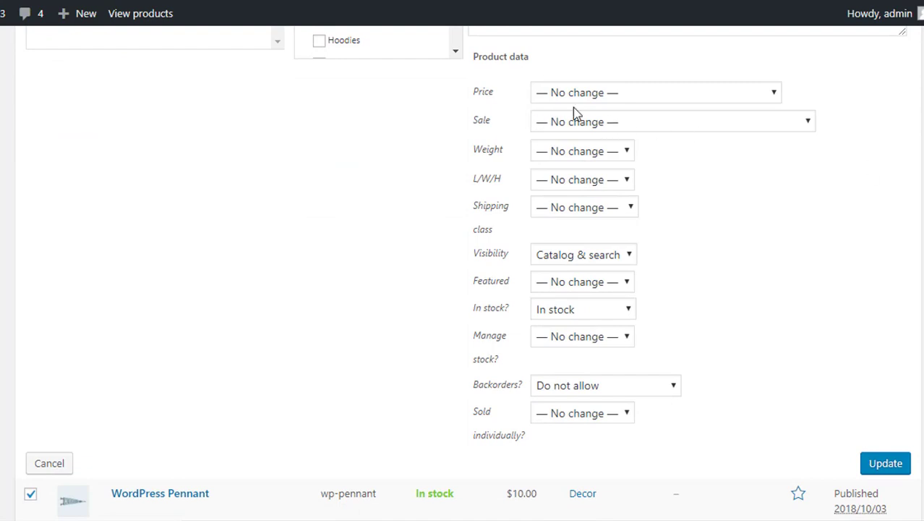
left_click(589, 97)
left_click(589, 109)
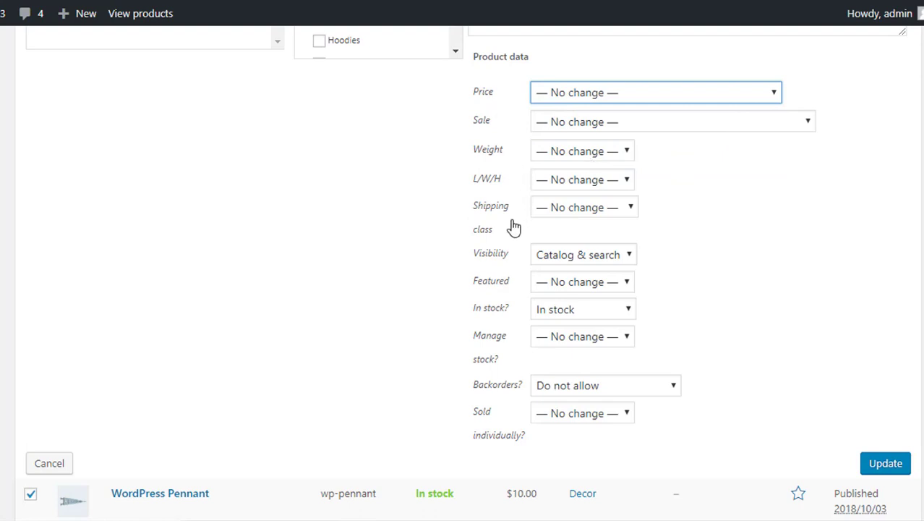
left_click(624, 264)
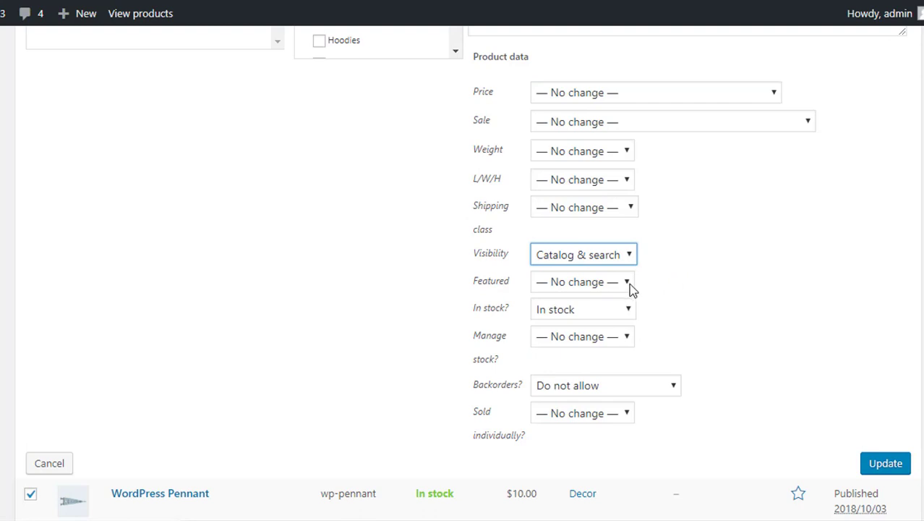
left_click(631, 286)
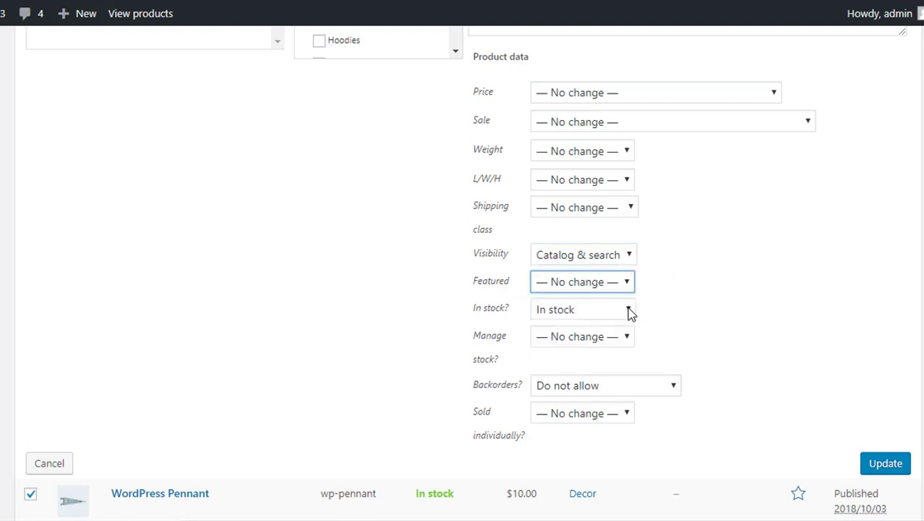
left_click(630, 310)
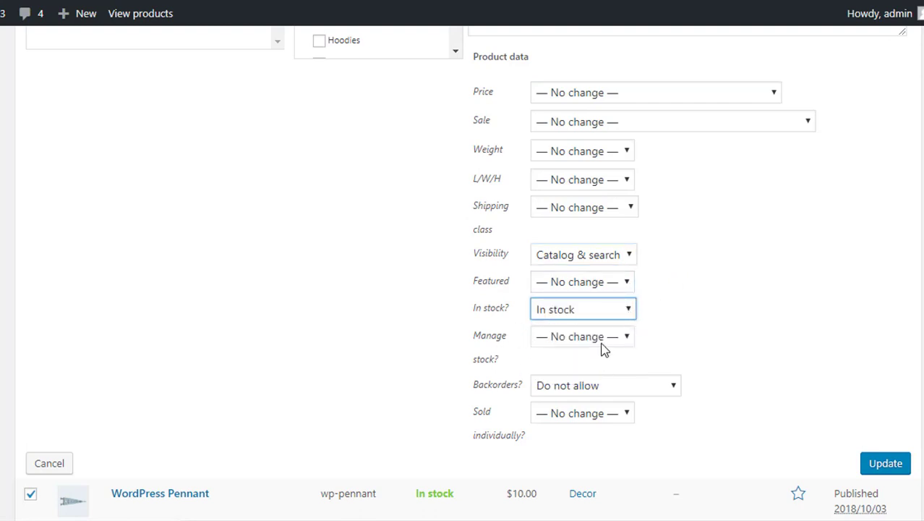
left_click(603, 341)
left_click(599, 391)
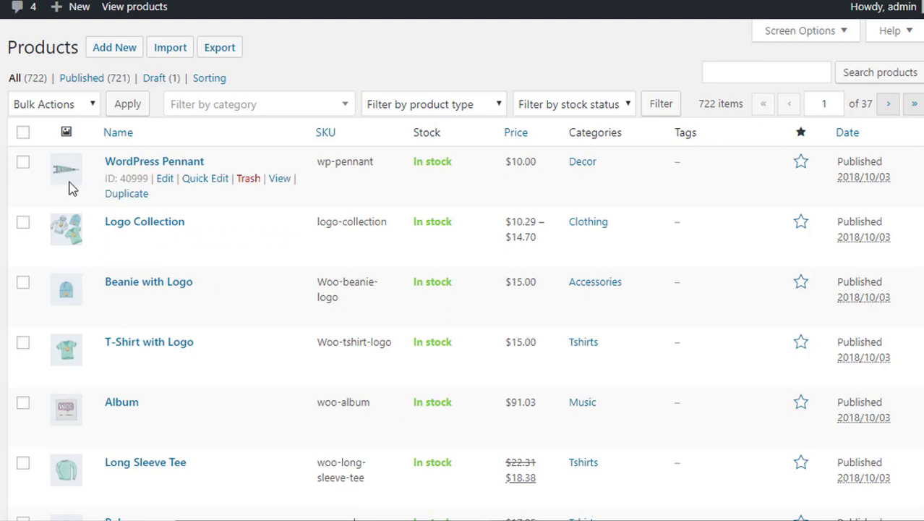
Reselect the four logo products and open Bulk Edit for them.
left_click(22, 162)
left_click(23, 222)
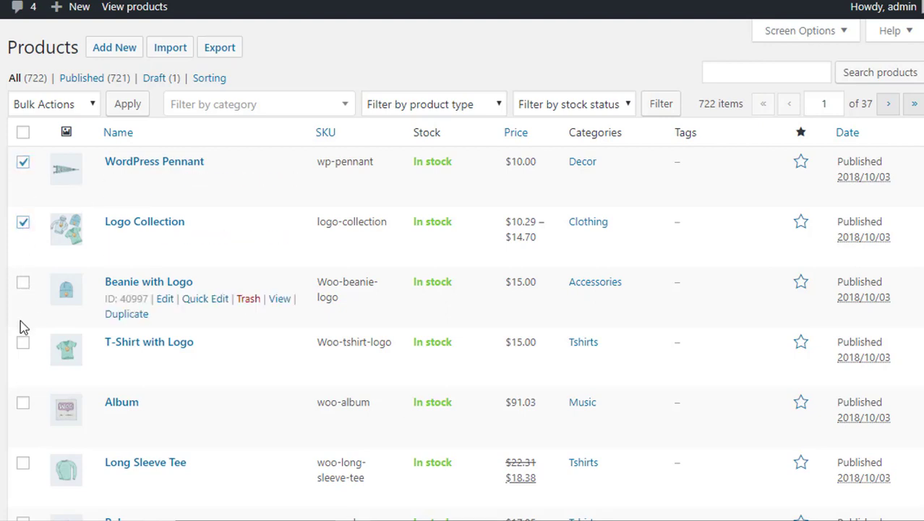
left_click(23, 283)
left_click(23, 347)
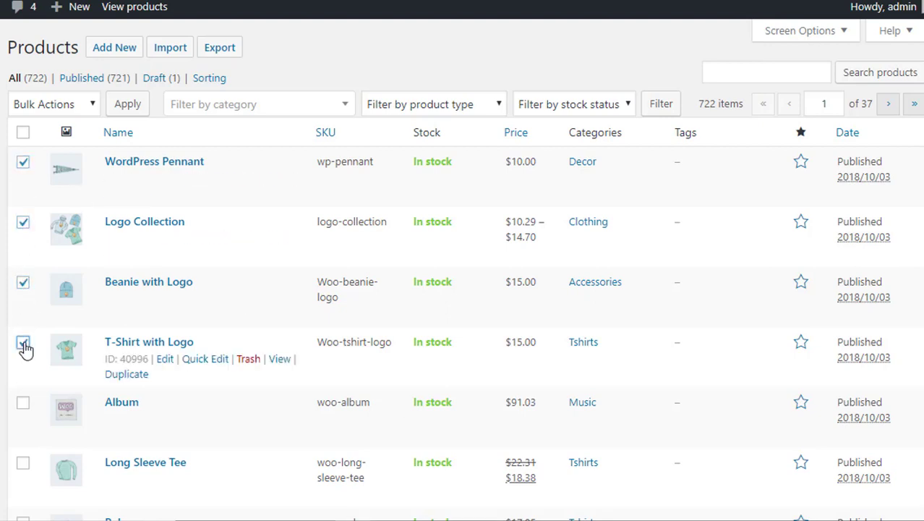
left_click(98, 109)
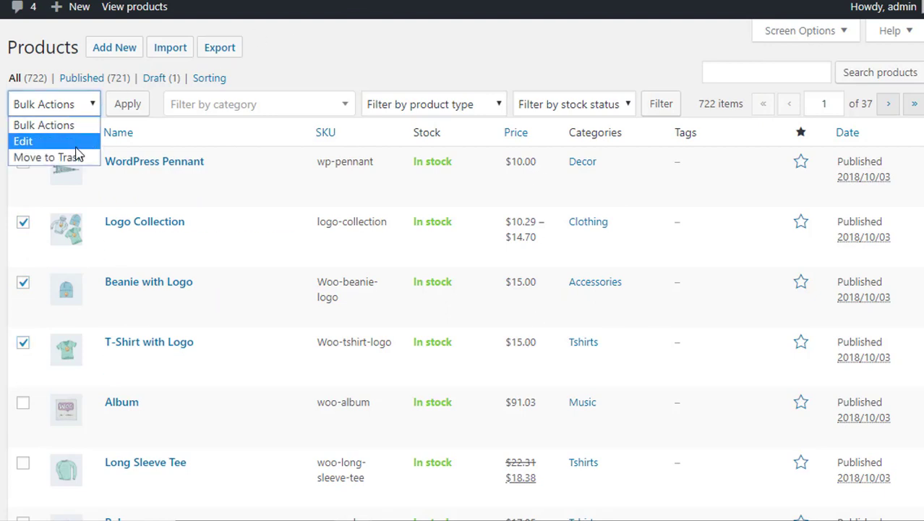
left_click(44, 138)
left_click(127, 104)
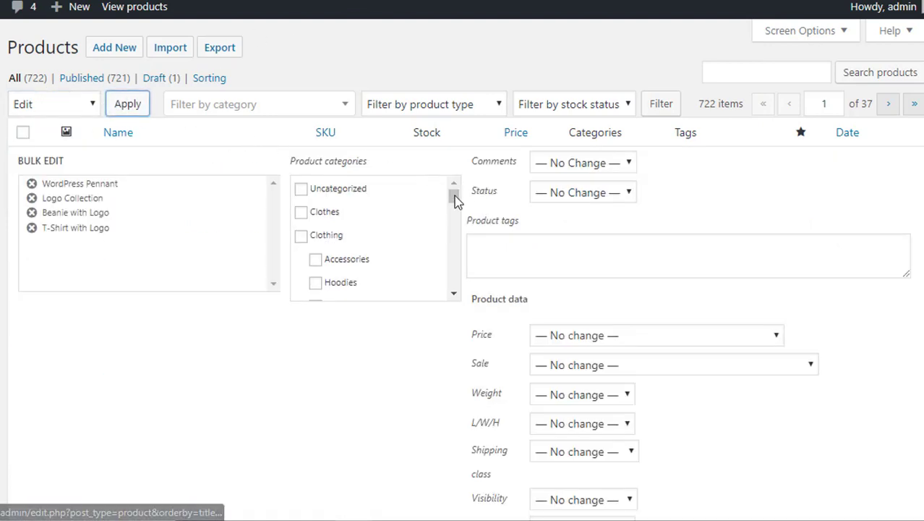
Set the price to increase existing price by 10% and update the four products.
left_click(640, 339)
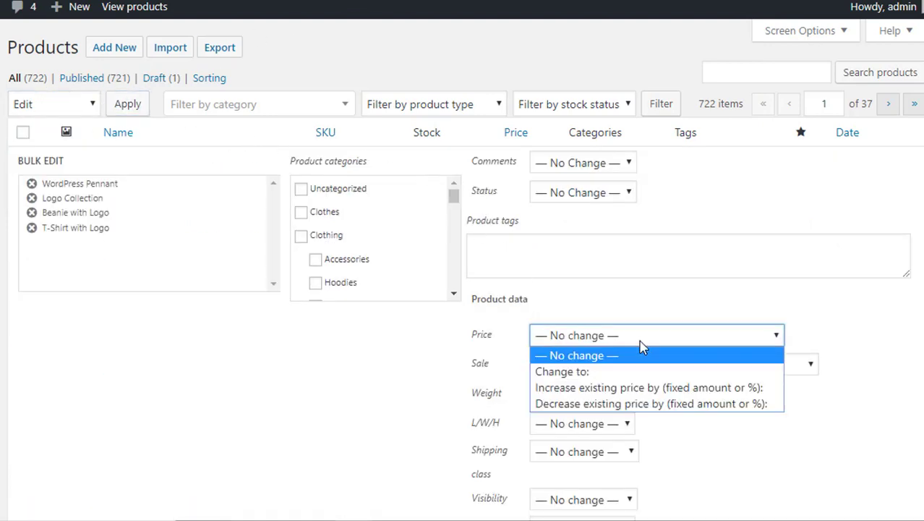
left_click(655, 392)
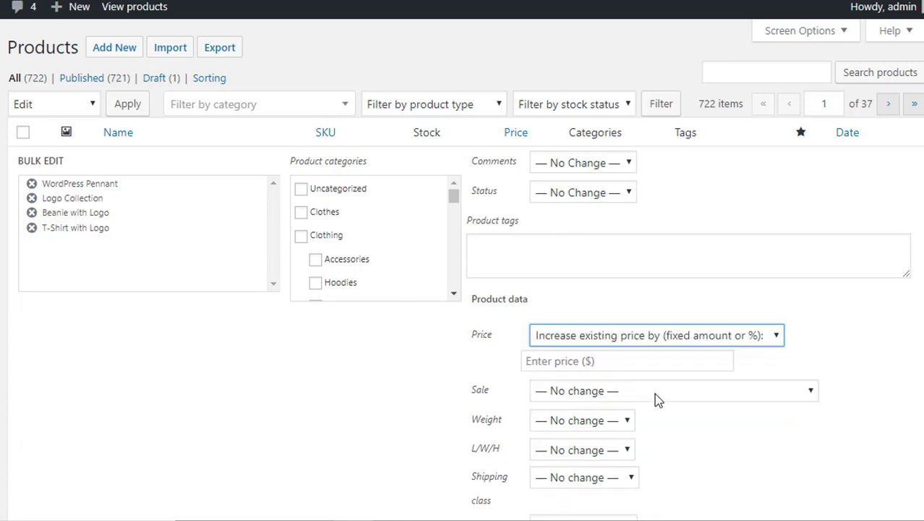
left_click(556, 365)
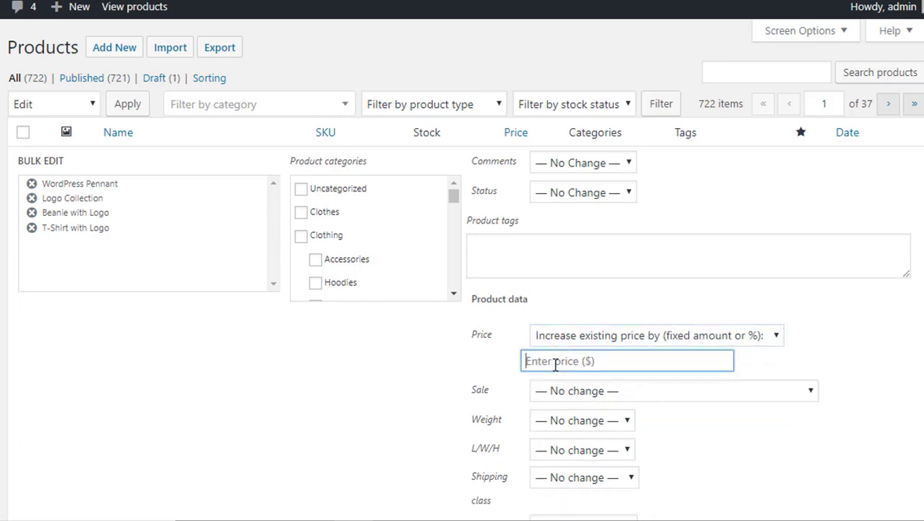
type("10%")
scroll(712, 382, "down", 5)
left_click(908, 452)
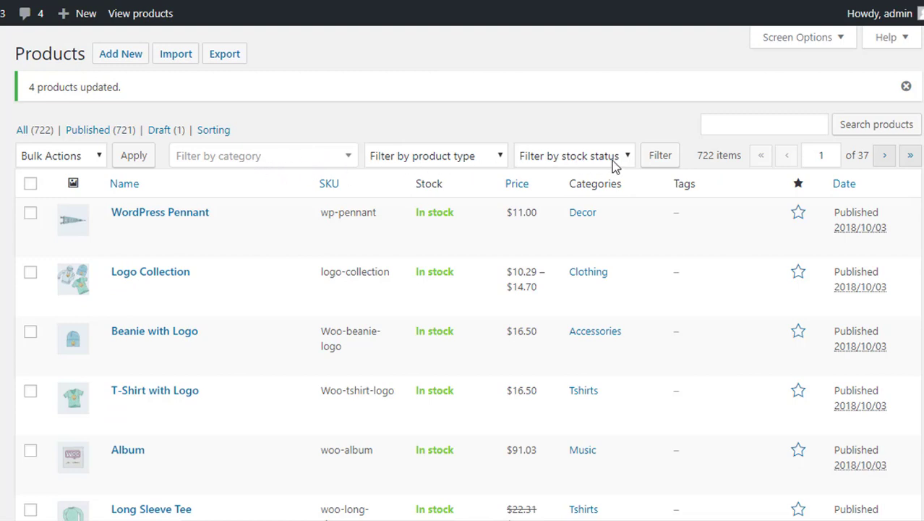
Filter the product list to the Clothing category, then clear that category filter.
left_click(349, 160)
type("c")
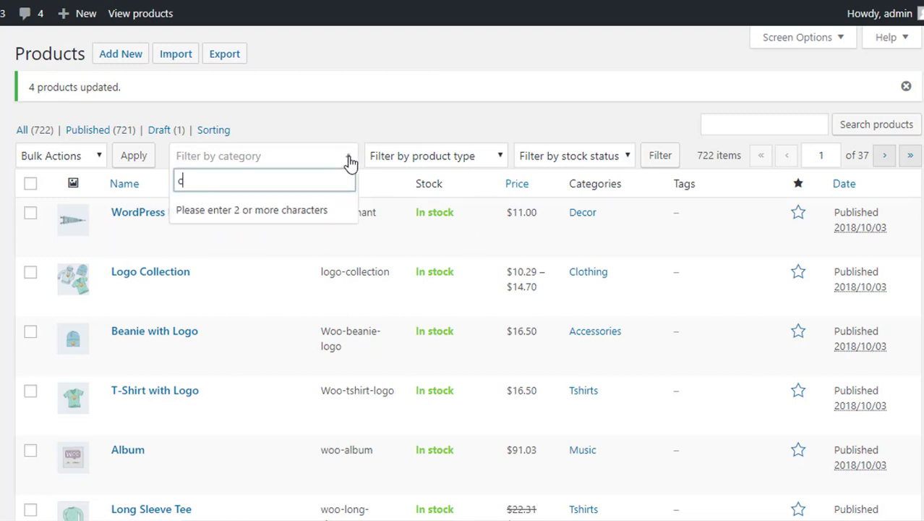
type("loth")
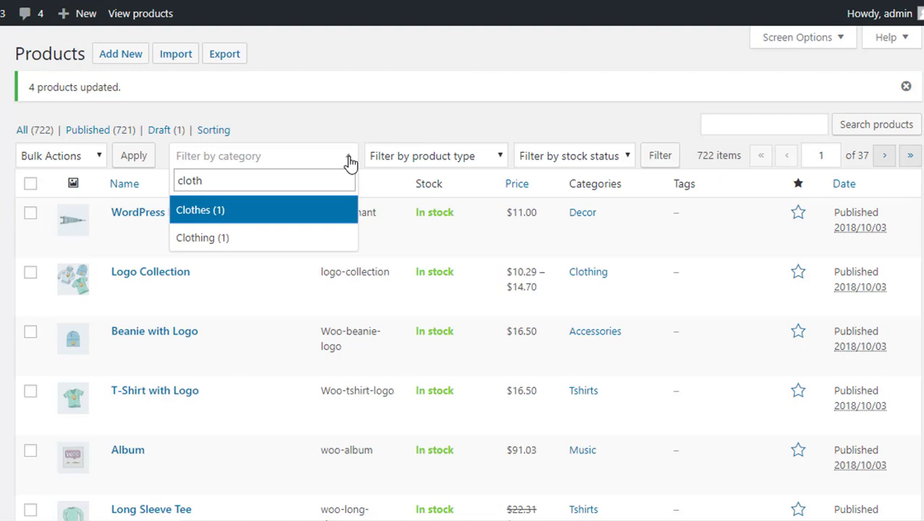
left_click(302, 238)
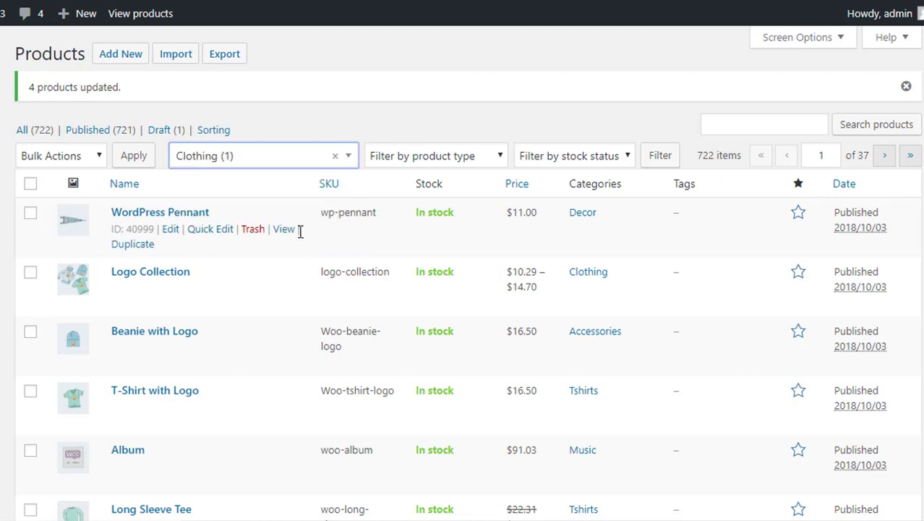
left_click(658, 160)
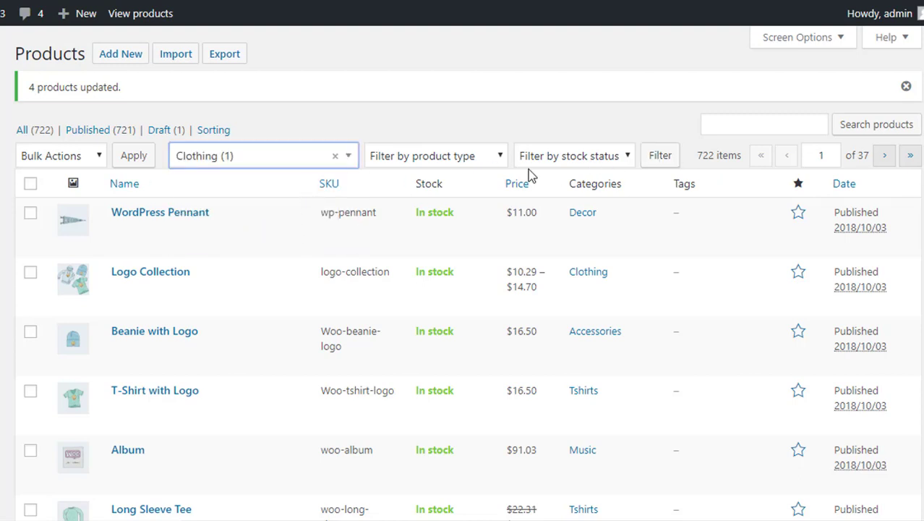
left_click(335, 156)
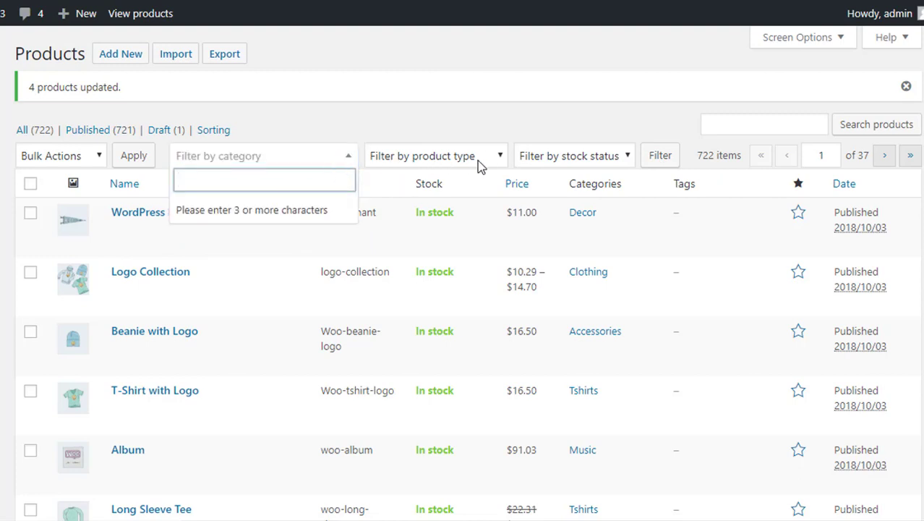
Try the Simple product type filter, then reset it to Filter by product type.
left_click(502, 166)
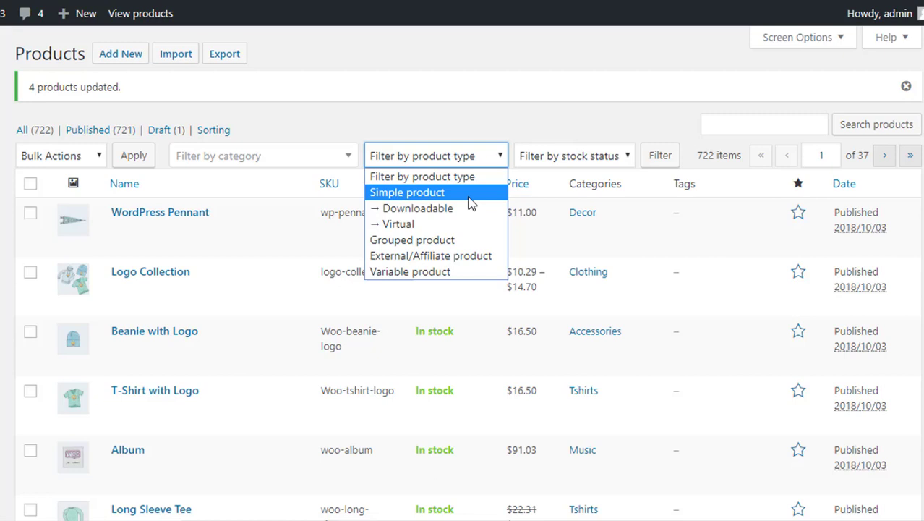
left_click(468, 197)
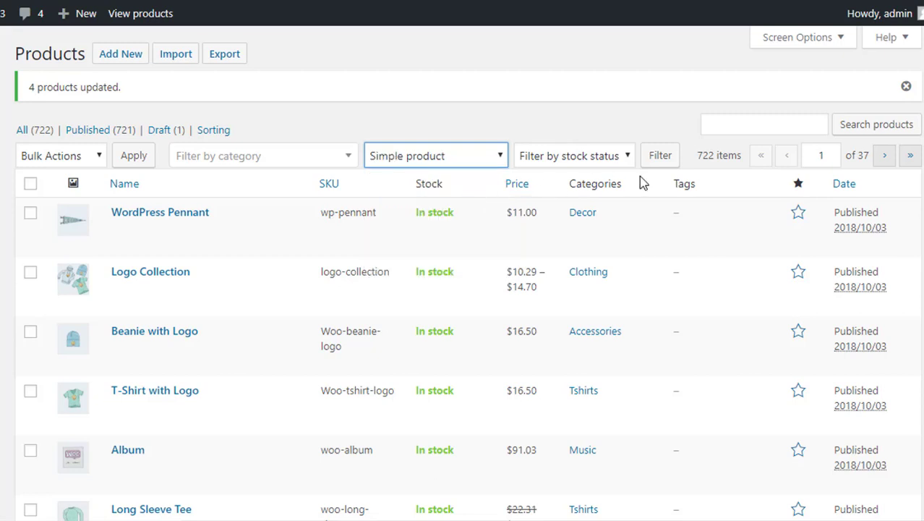
left_click(500, 163)
left_click(495, 177)
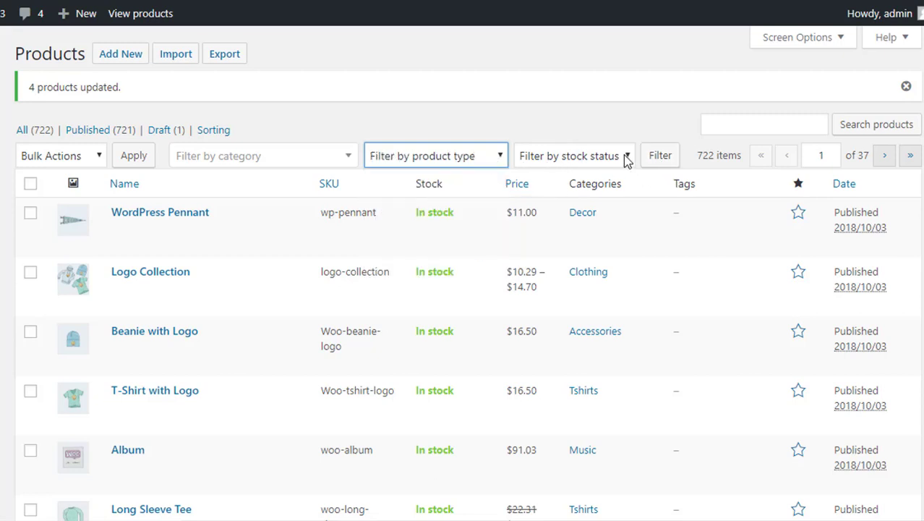
left_click(629, 158)
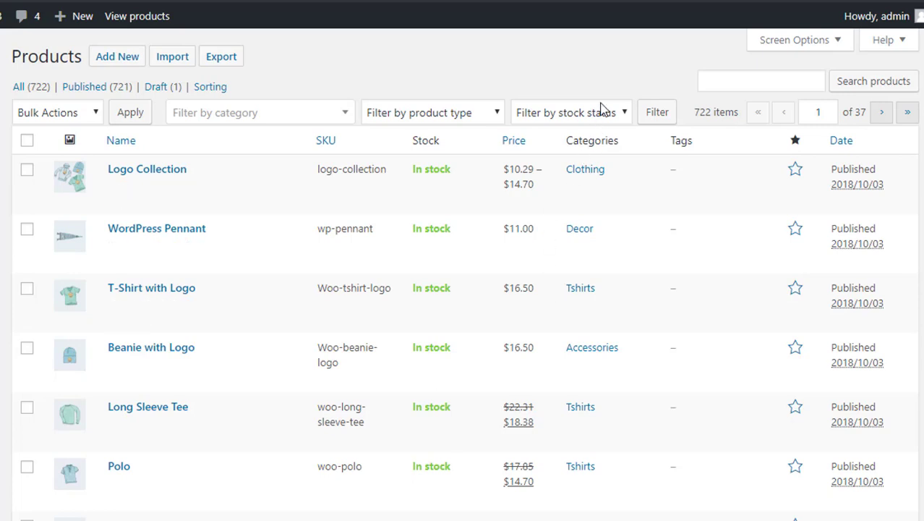
Filter the products by In stock status and scroll through the results.
left_click(601, 114)
left_click(601, 151)
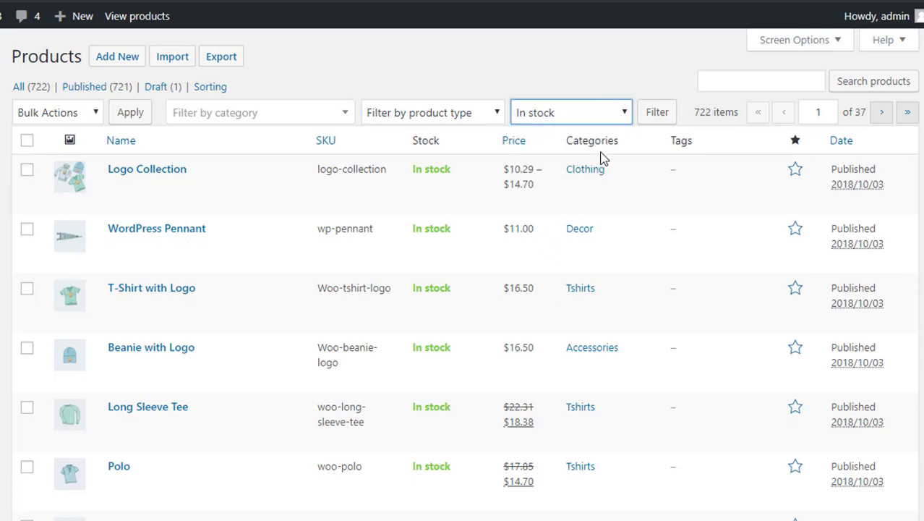
left_click(657, 119)
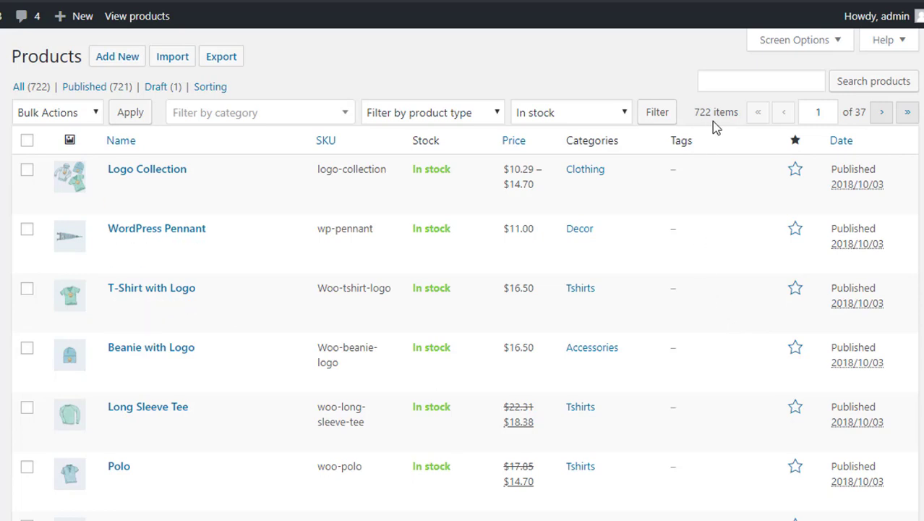
scroll(684, 268, "down", 1)
scroll(684, 268, "down", 4)
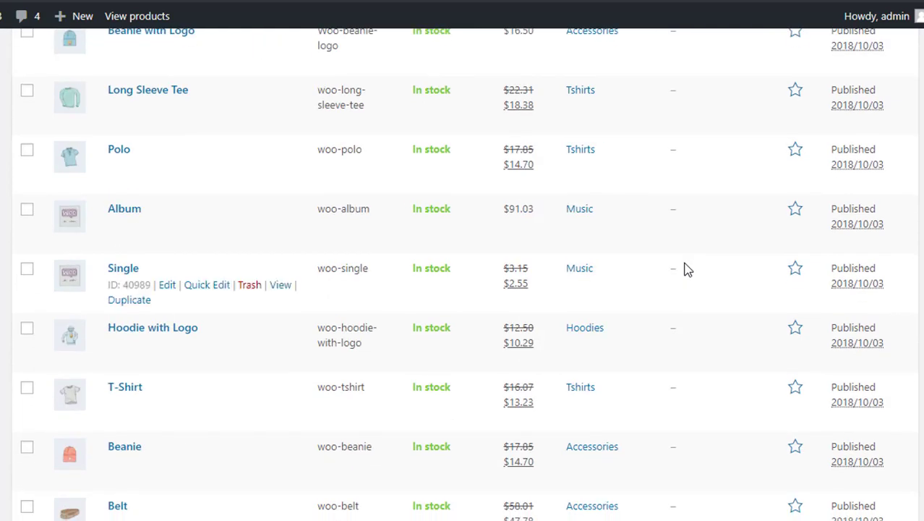
scroll(687, 270, "down", 5)
scroll(687, 269, "down", 2)
scroll(687, 270, "down", 1)
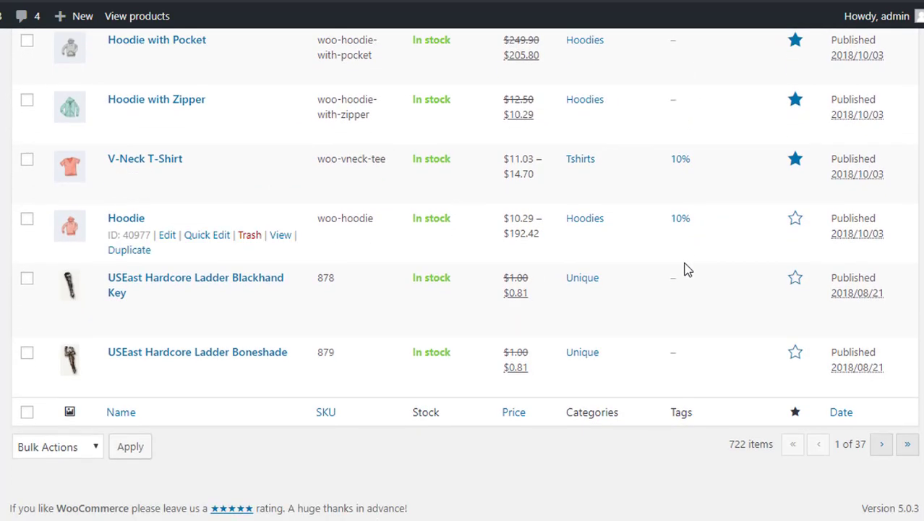
scroll(687, 270, "up", 7)
scroll(687, 270, "up", 5)
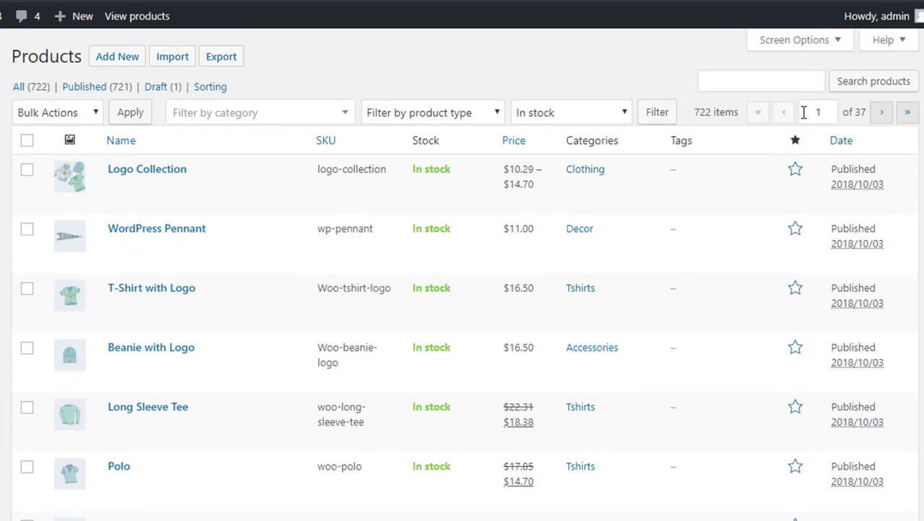
Set Screen Options to show 800 products per page.
left_click(839, 42)
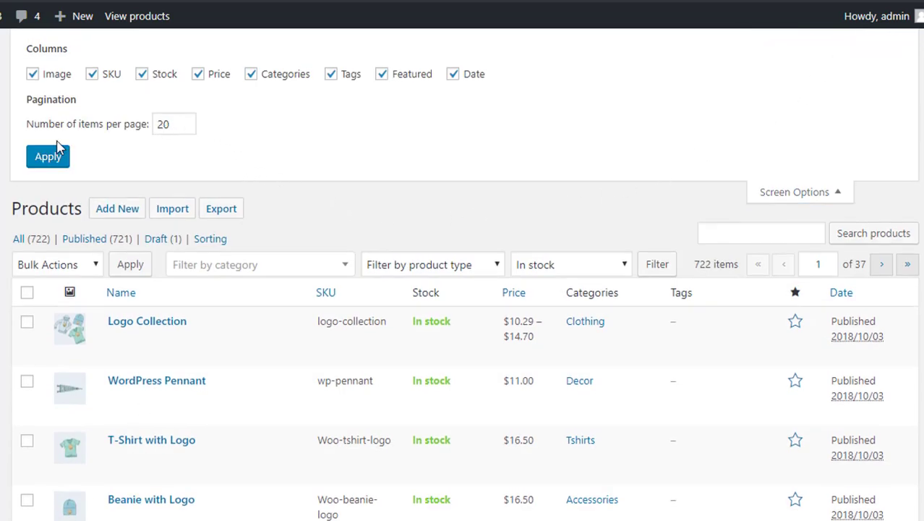
double_click(165, 126)
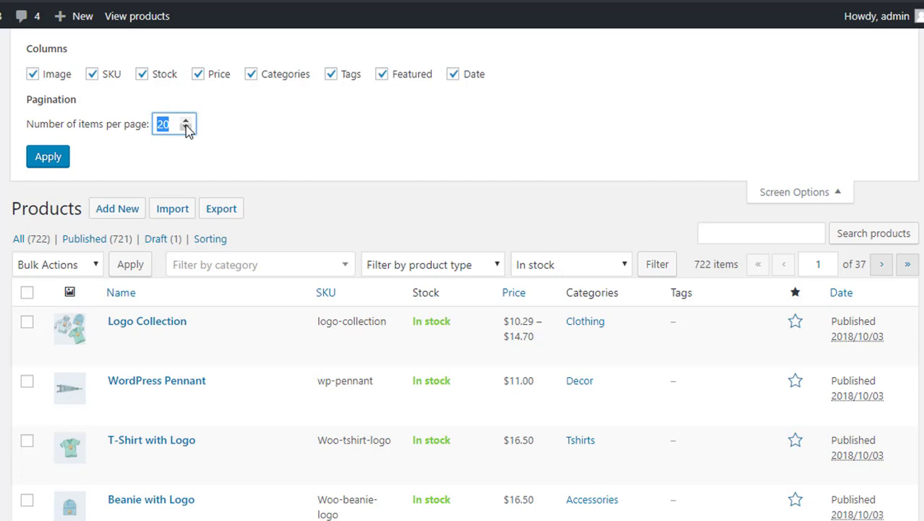
type("800")
left_click(51, 167)
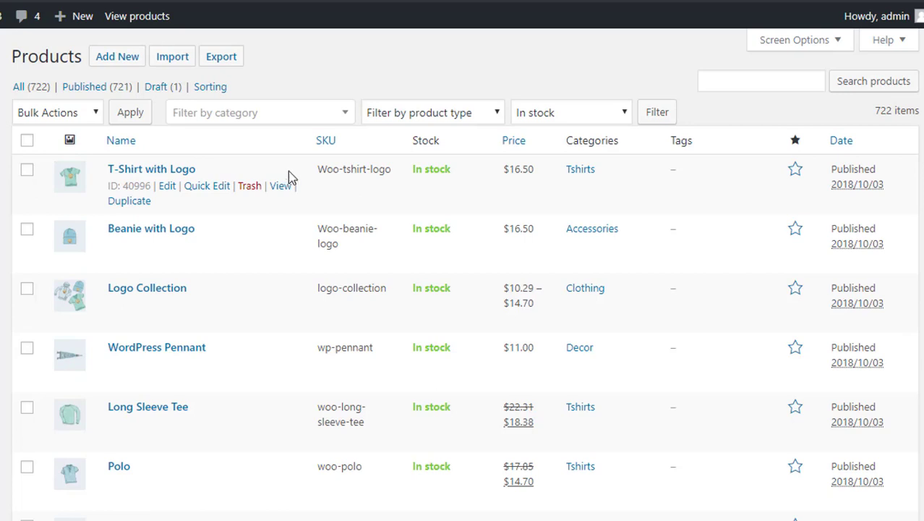
Select all listed in-stock products and open Bulk Edit for them.
left_click(26, 142)
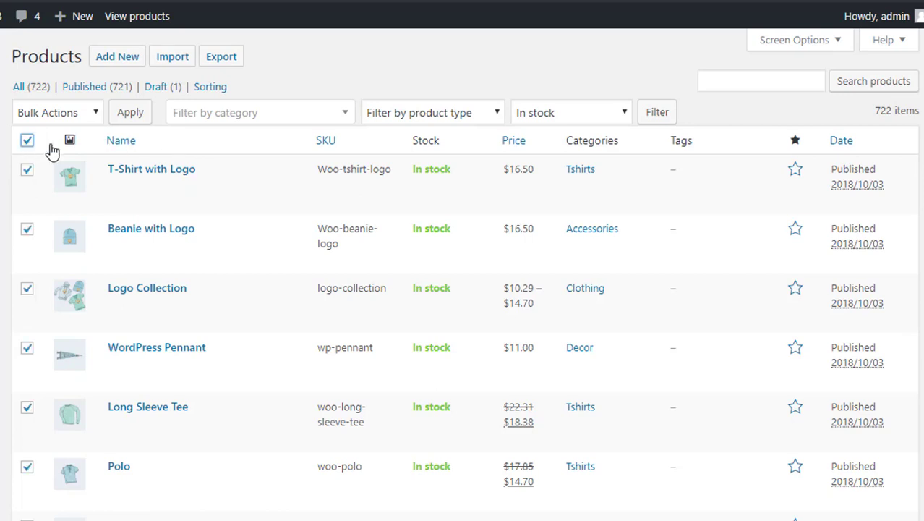
left_click(95, 116)
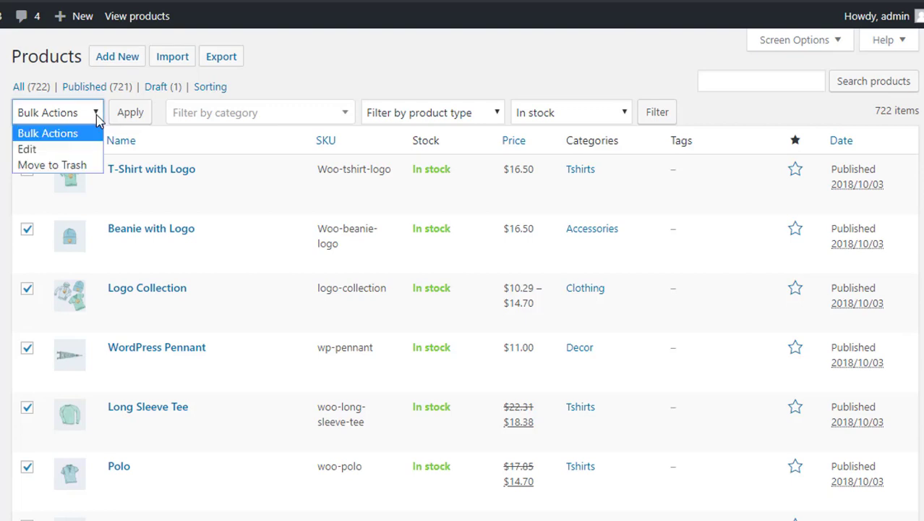
left_click(90, 150)
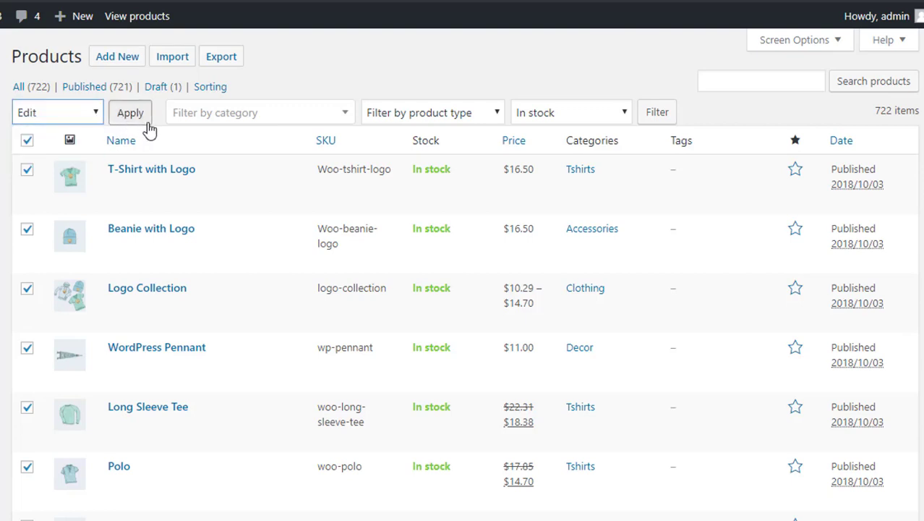
left_click(147, 123)
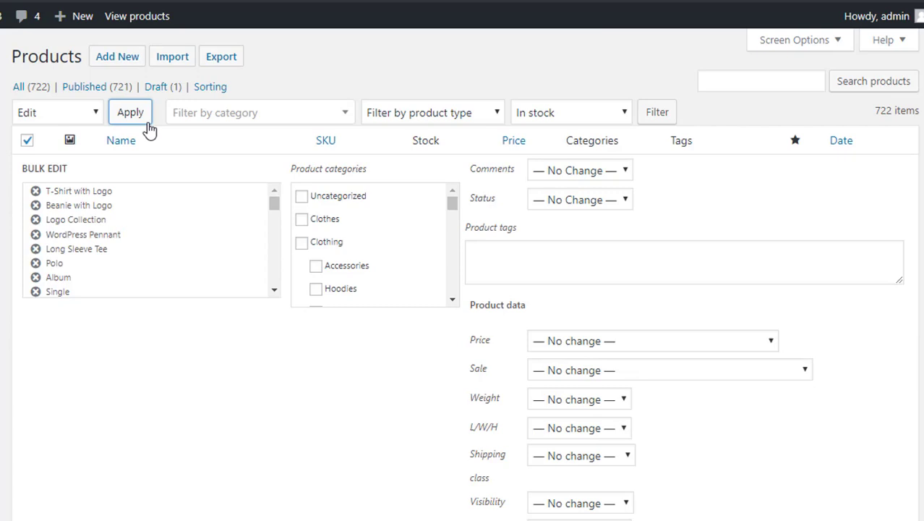
Set the sale price to regular price decreased by 5% and update all products.
left_click(760, 370)
left_click(705, 460)
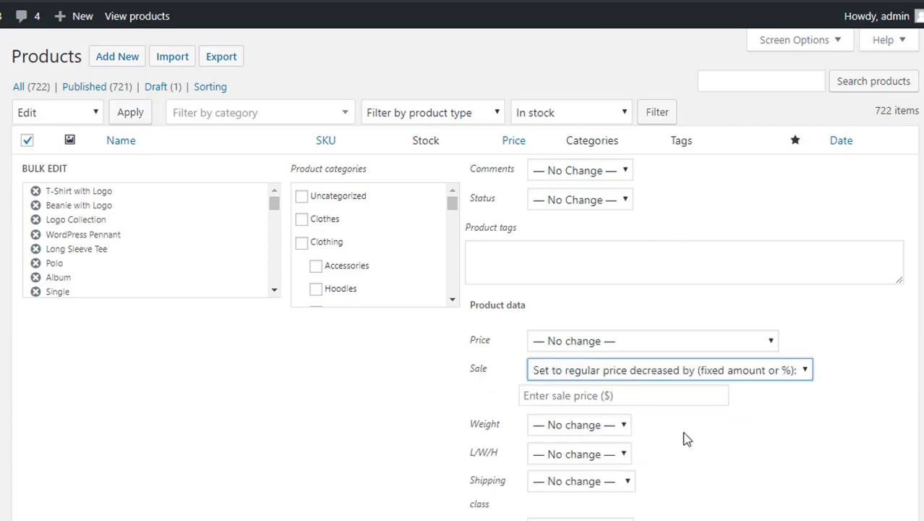
left_click(556, 395)
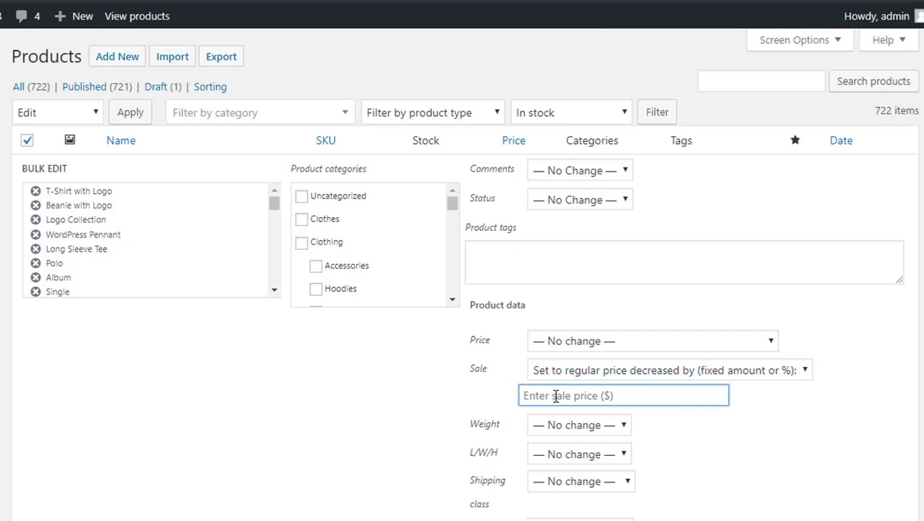
type("5")
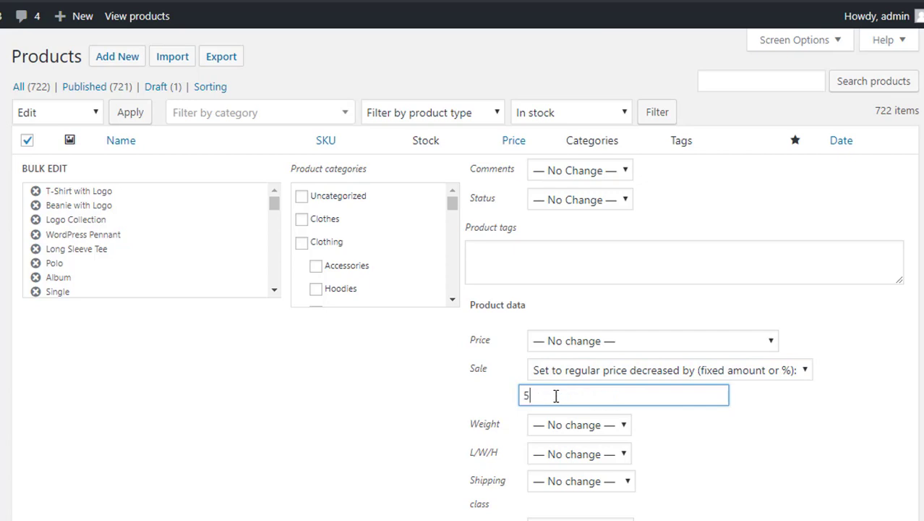
type("%")
scroll(603, 377, "down", 5)
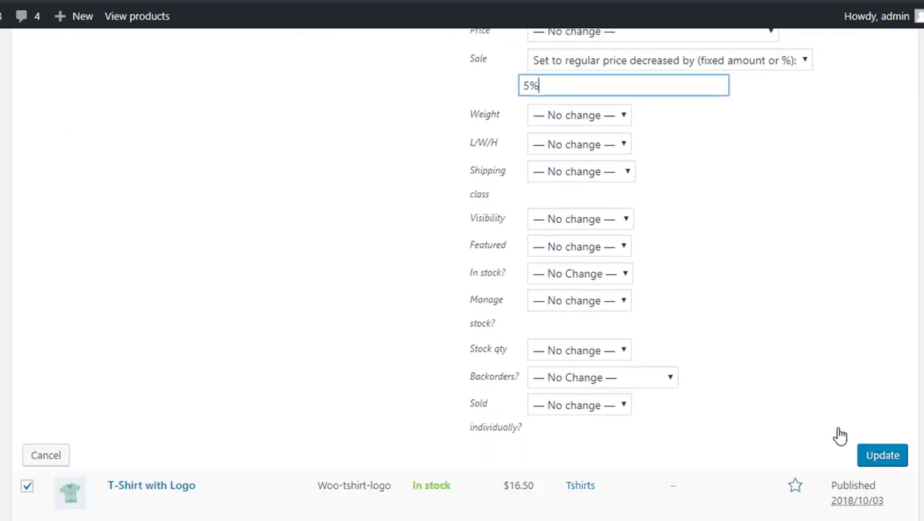
left_click(882, 455)
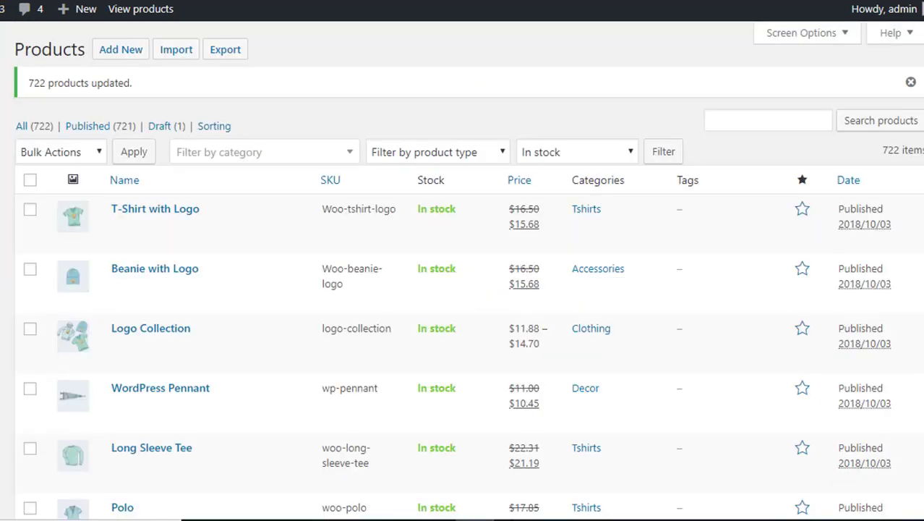